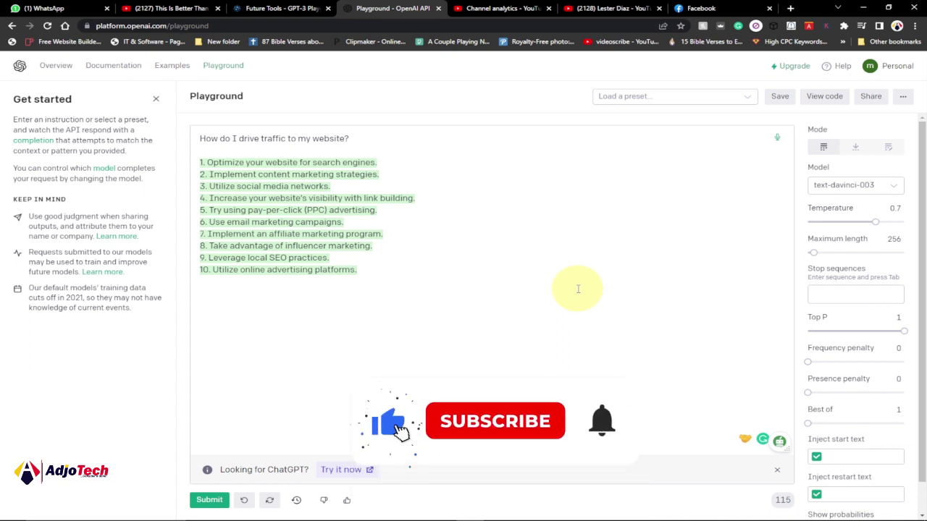
Switch to the Future Tools browser tab showing the GPT-3 Playground listing.
click(297, 7)
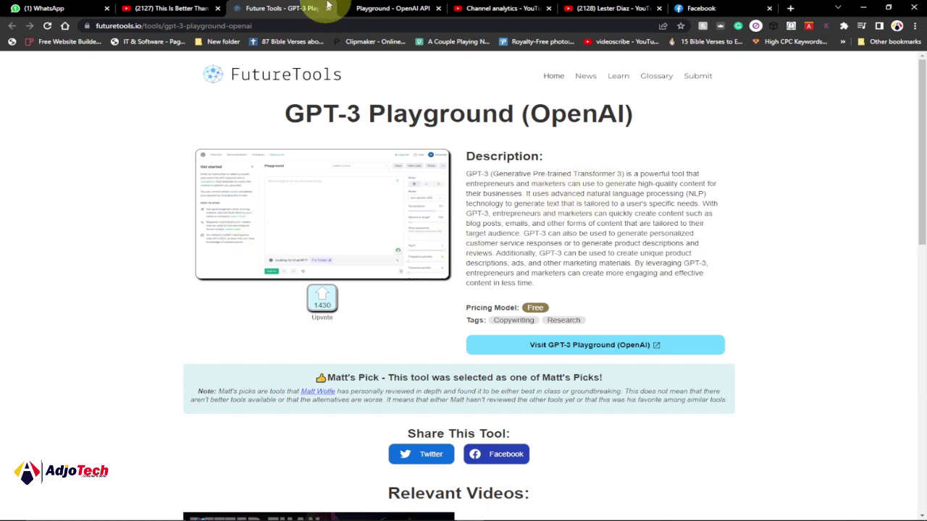
Switch back to the 'Playground - OpenAI API' browser tab.
click(380, 9)
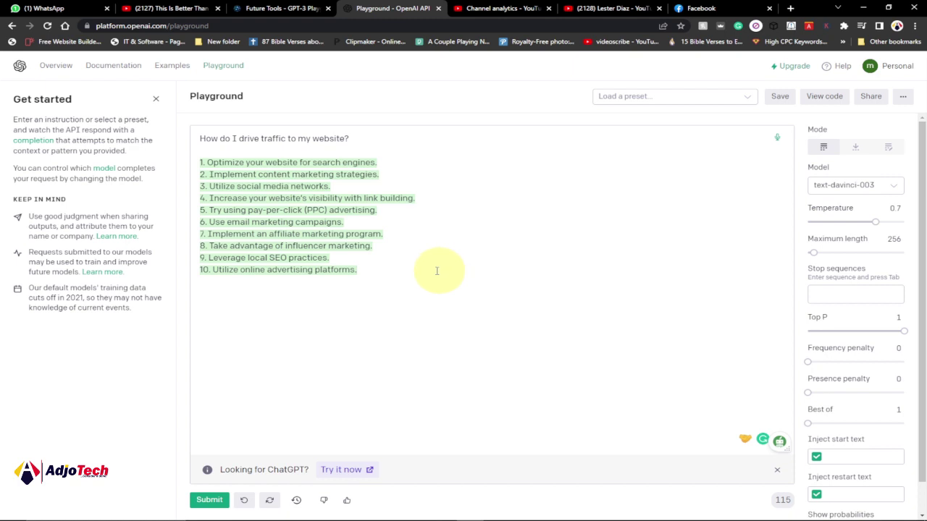
Highlight the website-traffic question and all ten answer items in the prompt box.
click(419, 282)
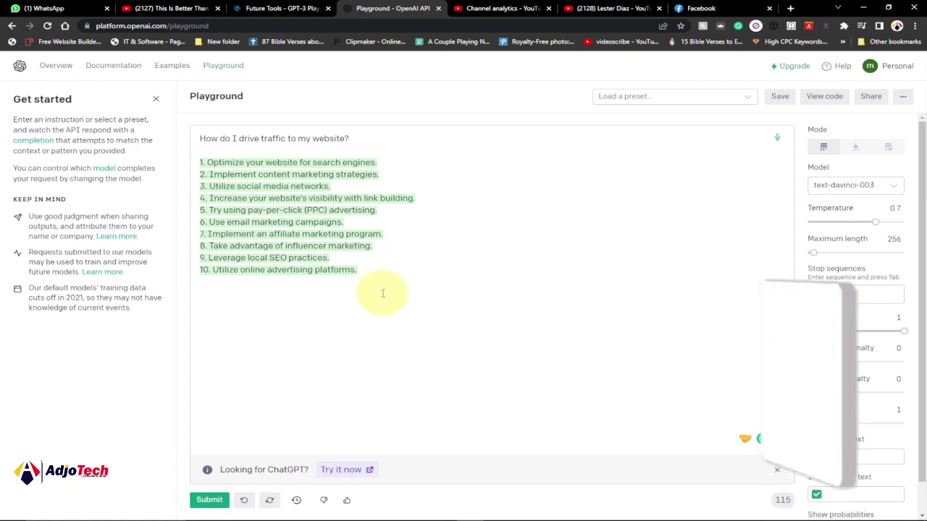
drag(363, 273, 200, 138)
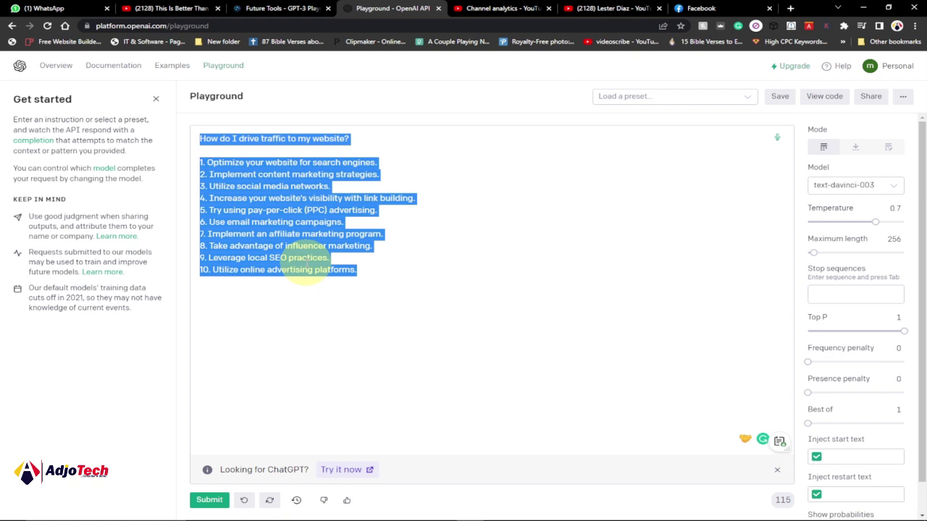
Generate ten topics for 'generate 10 topics on personal development', then select all output.
text(genera)
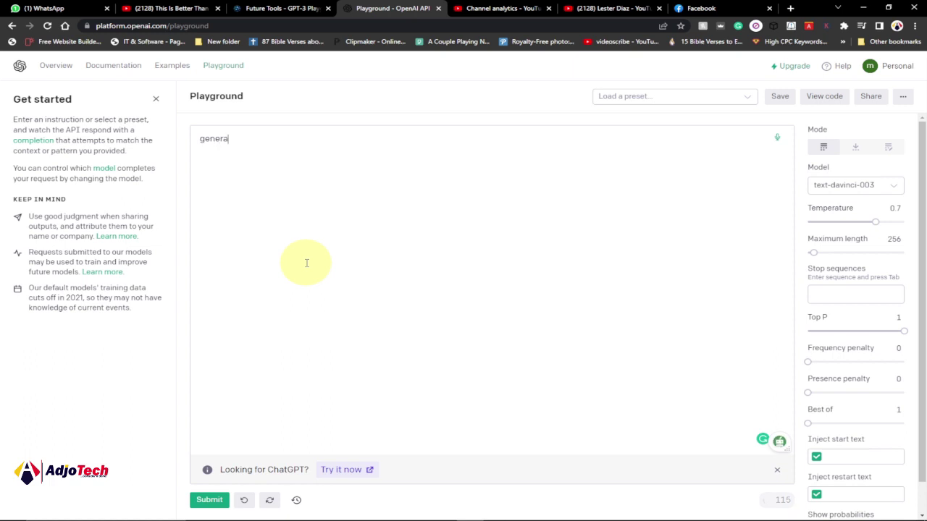
text(te)
text( 10 t)
text(opics )
text(on persa)
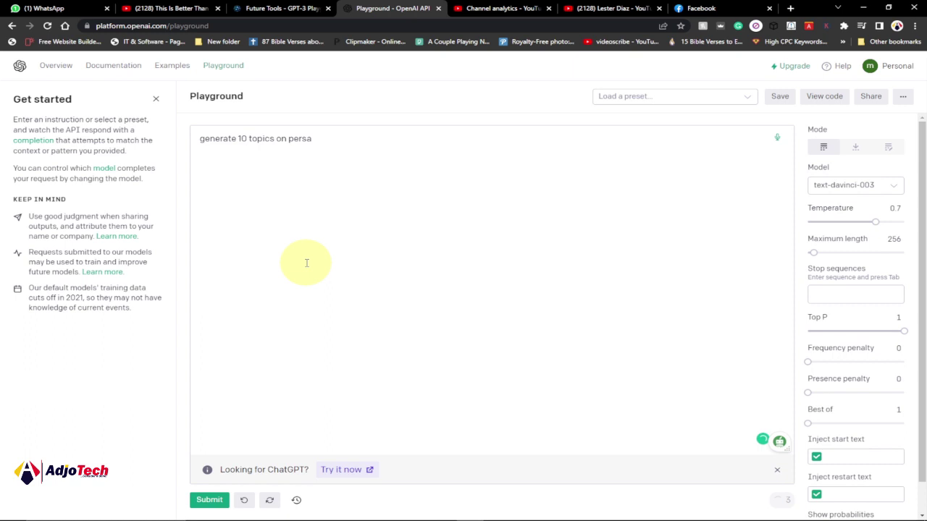
key(BackSpace)
text(onal dev)
text(elop)
text(ment)
click(214, 501)
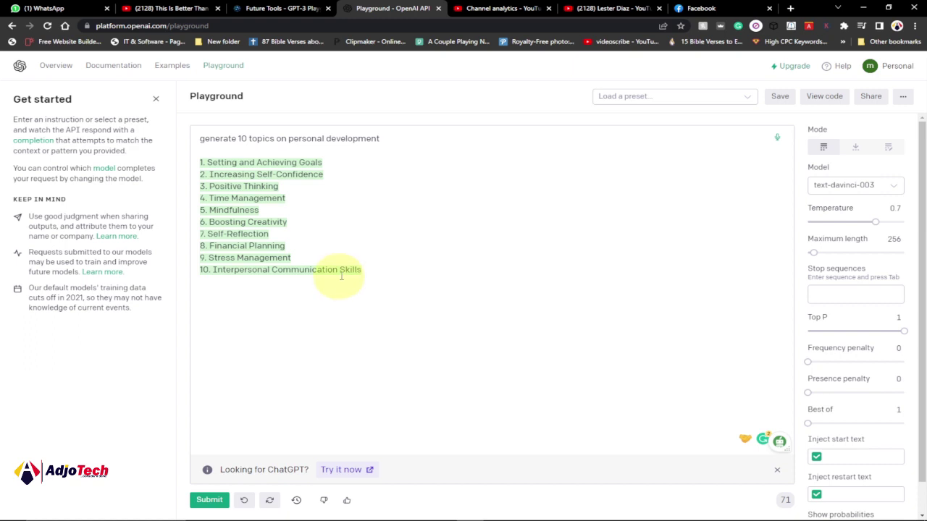
drag(362, 269, 197, 138)
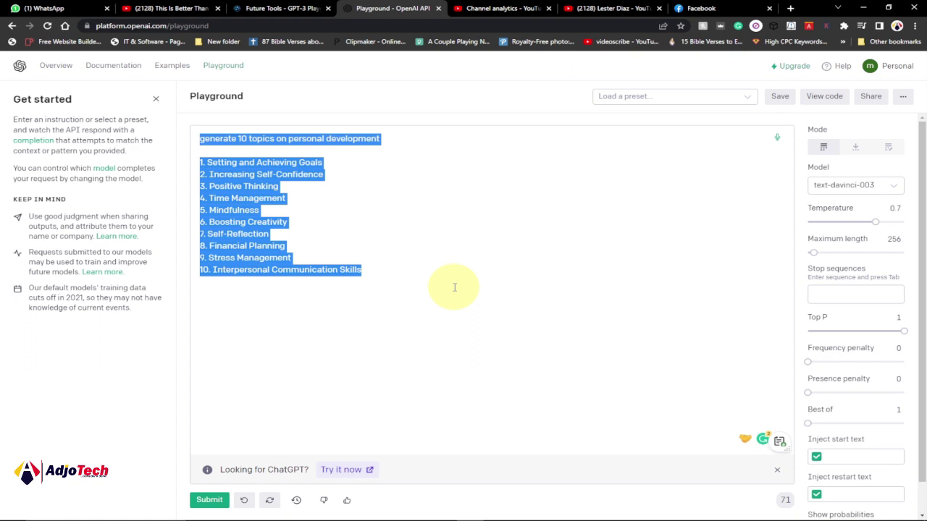
Replace the text with 'create a calculator using html, css, javascript' and generate code.
key(Delete)
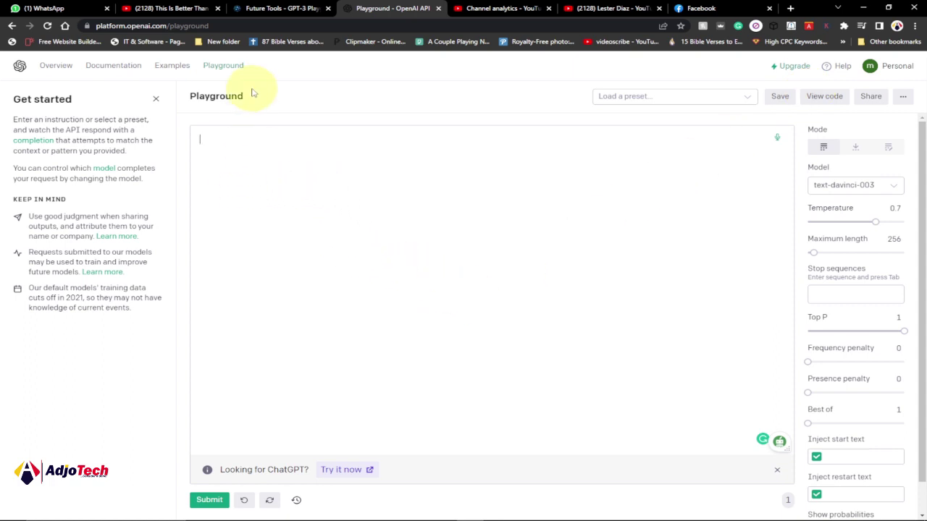
text(T)
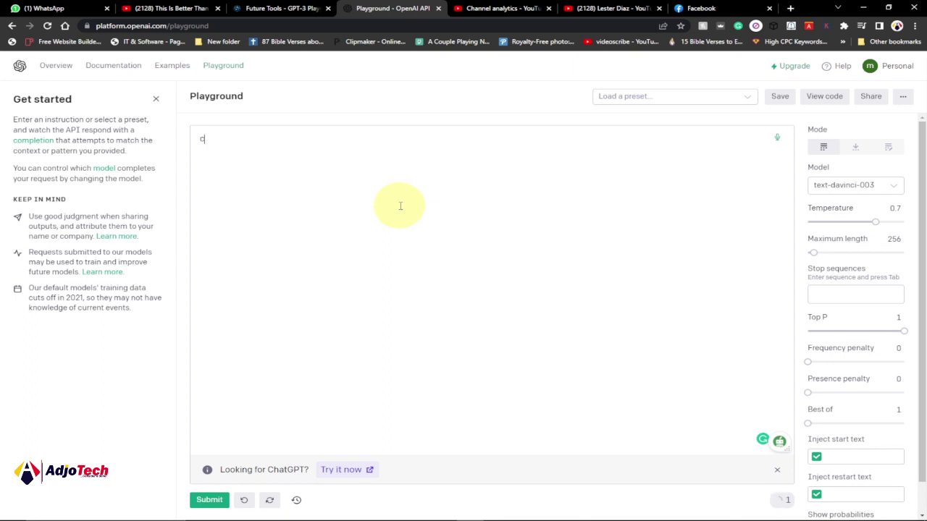
text(hi)
key(BackSpace)
key(BackSpace)
key(BackSpace)
click(388, 195)
text(createa)
key(BackSpace)
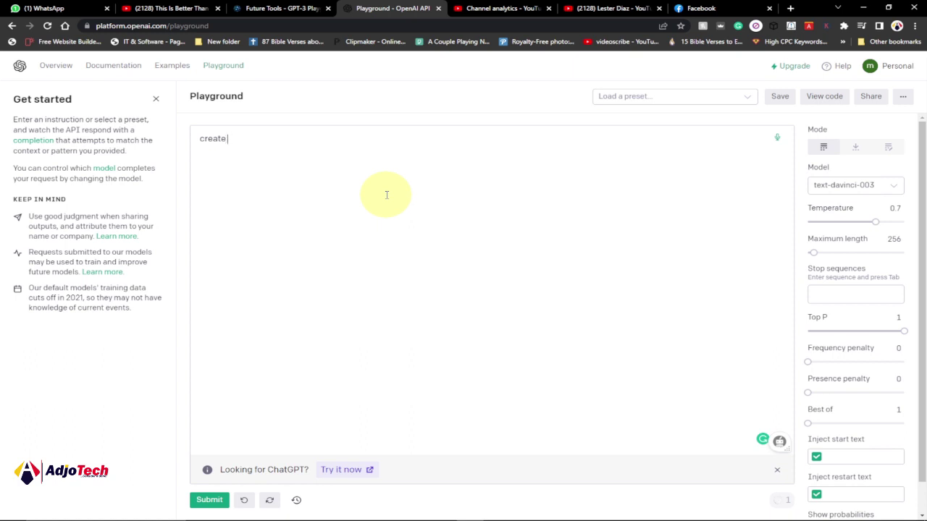
text(a calcu)
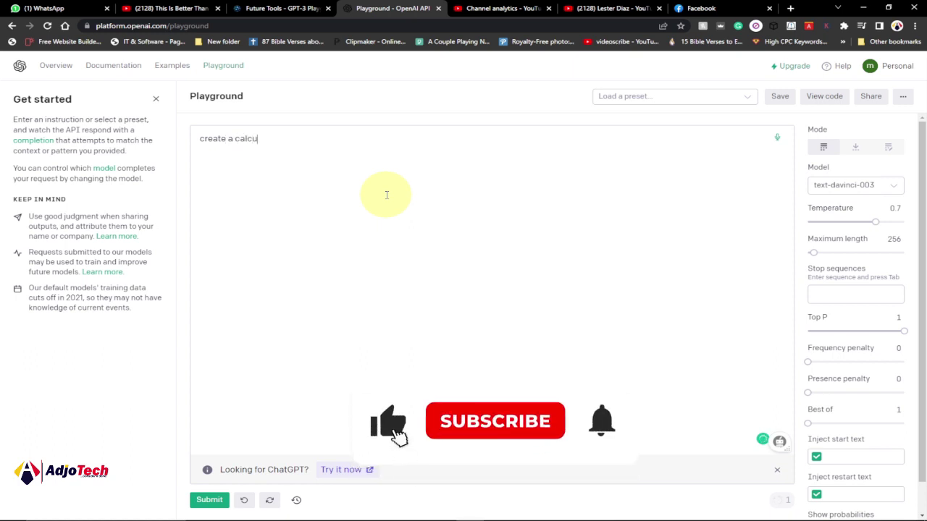
text(lator usi)
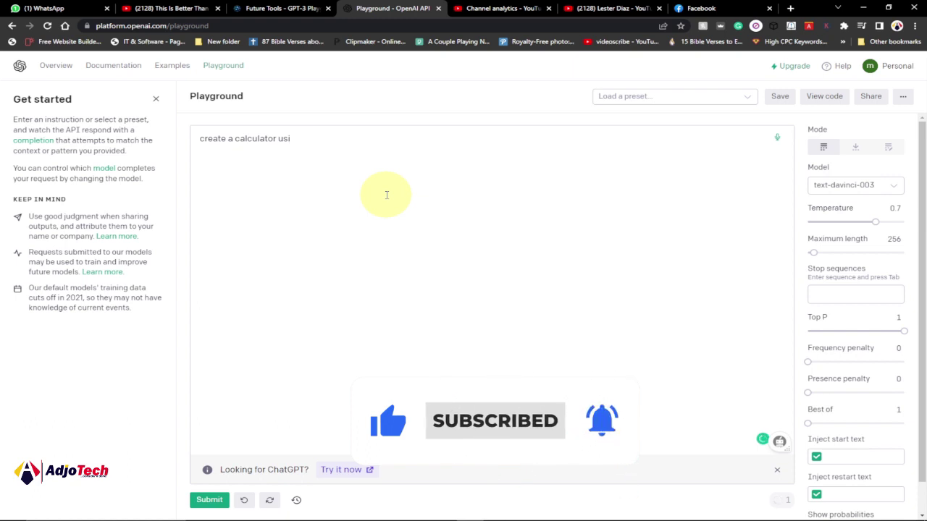
text(ng htm)
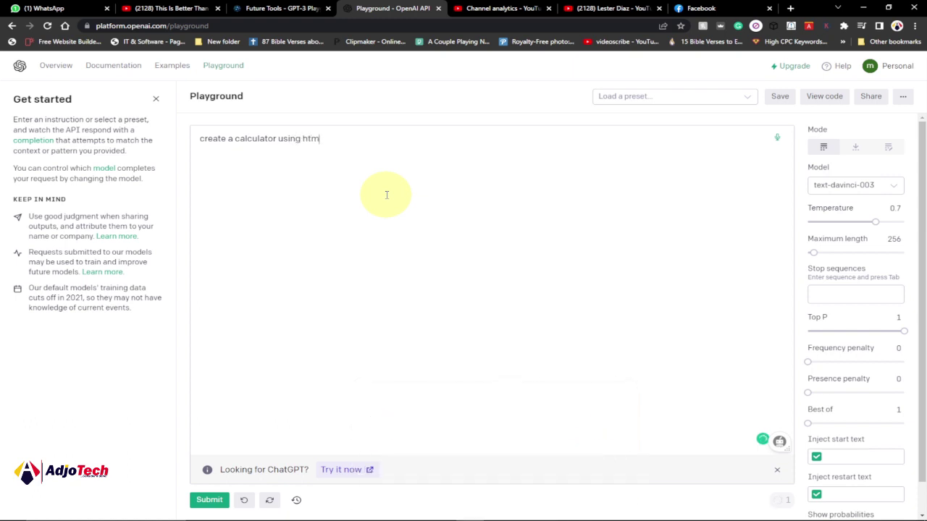
text(l, css)
text( ,)
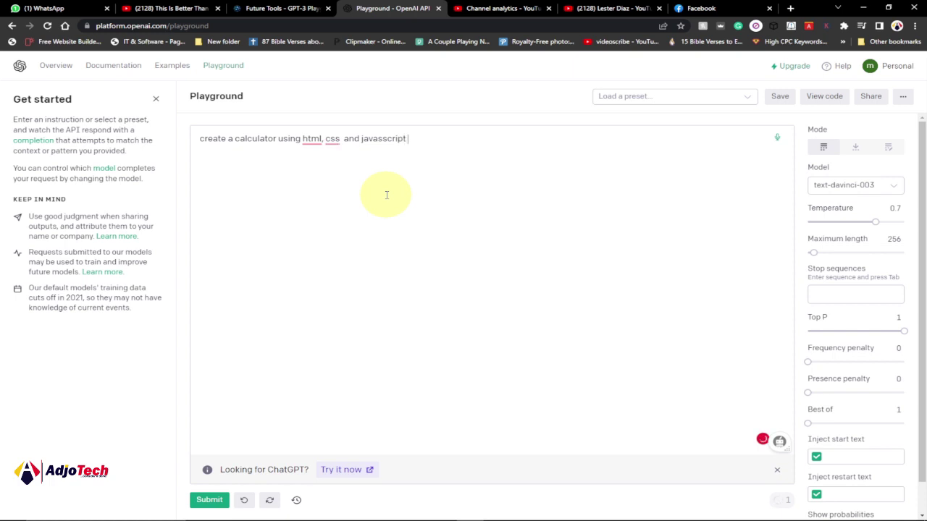
double_click(387, 139)
text(javascript)
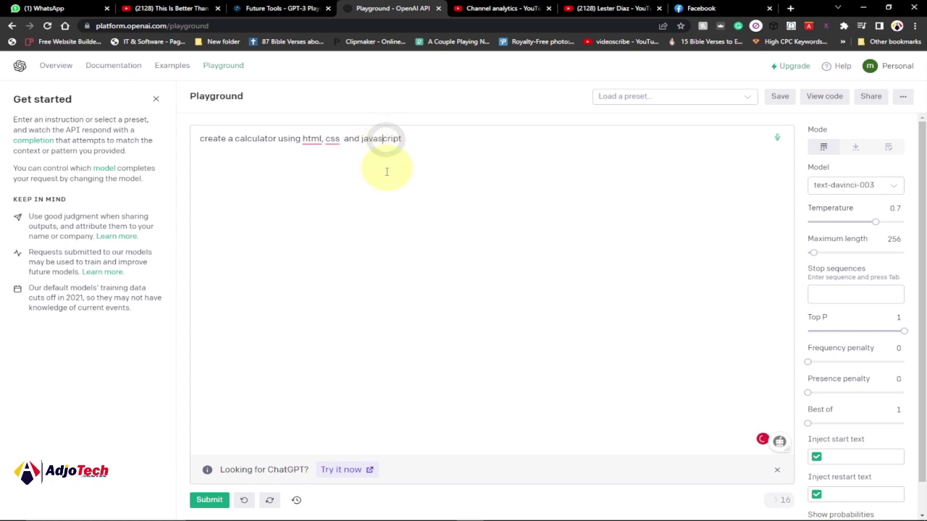
click(210, 500)
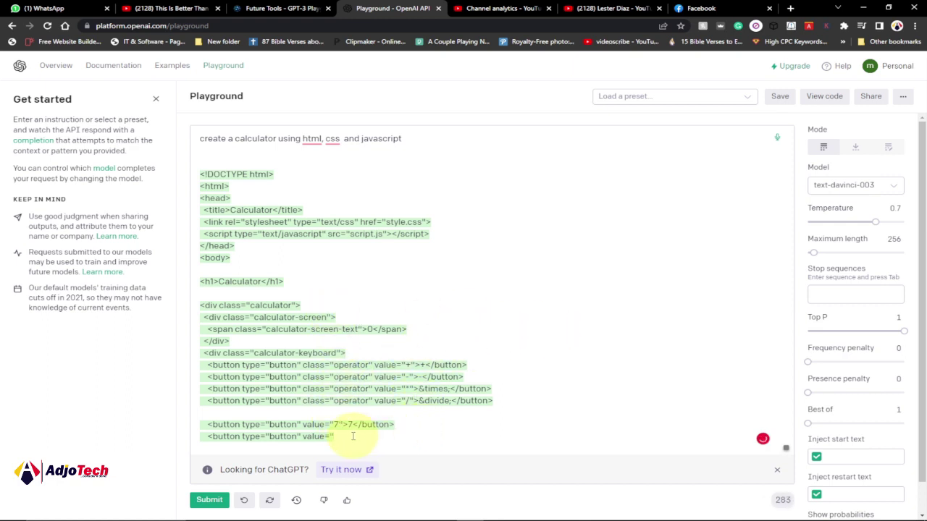
Clear the calculator content and type 'What is the difference between machine learning and AI'.
drag(344, 438, 201, 140)
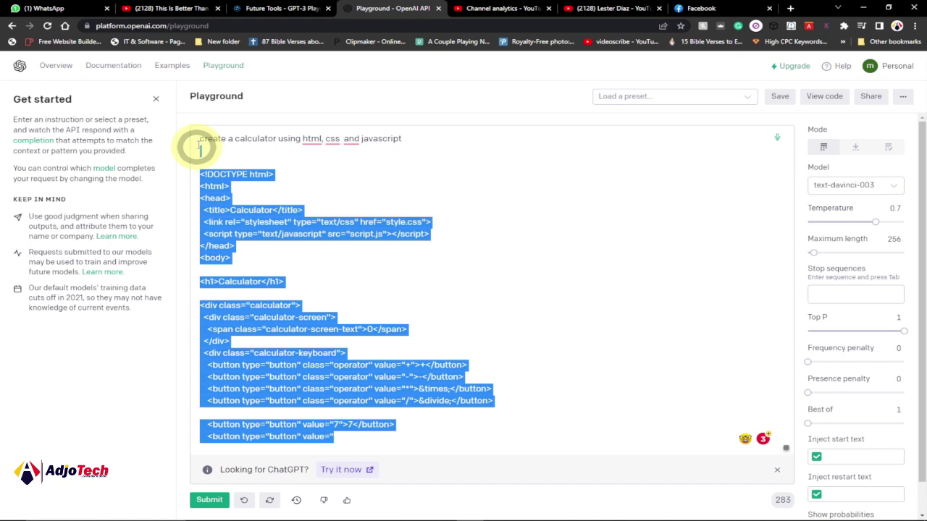
key(Delete)
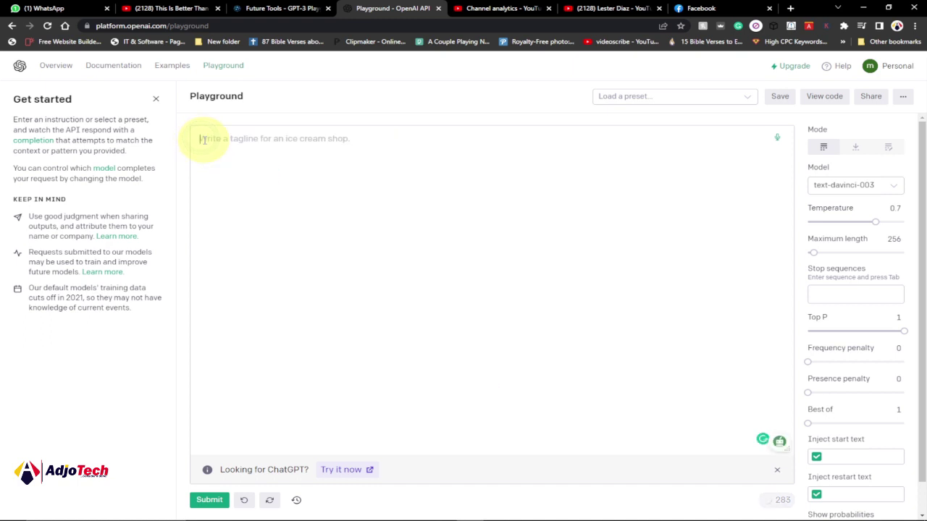
text(What i)
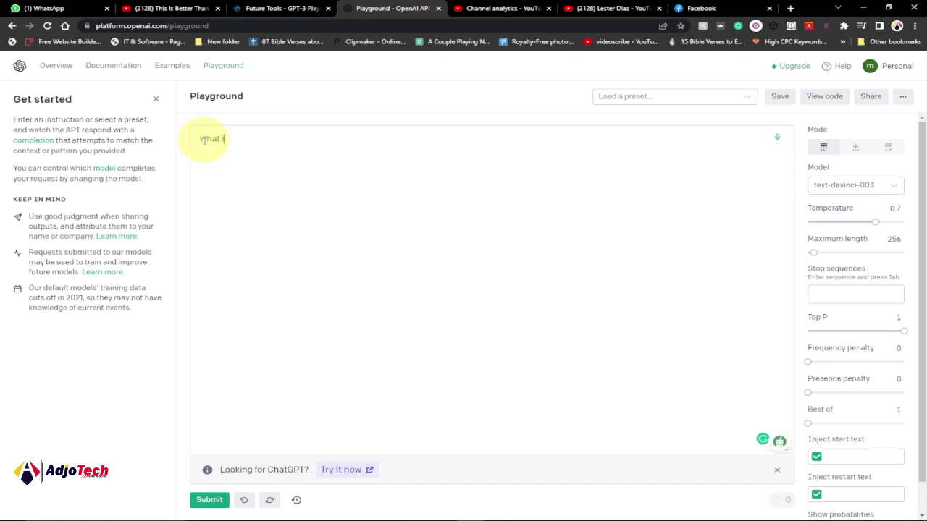
text(s the difference between)
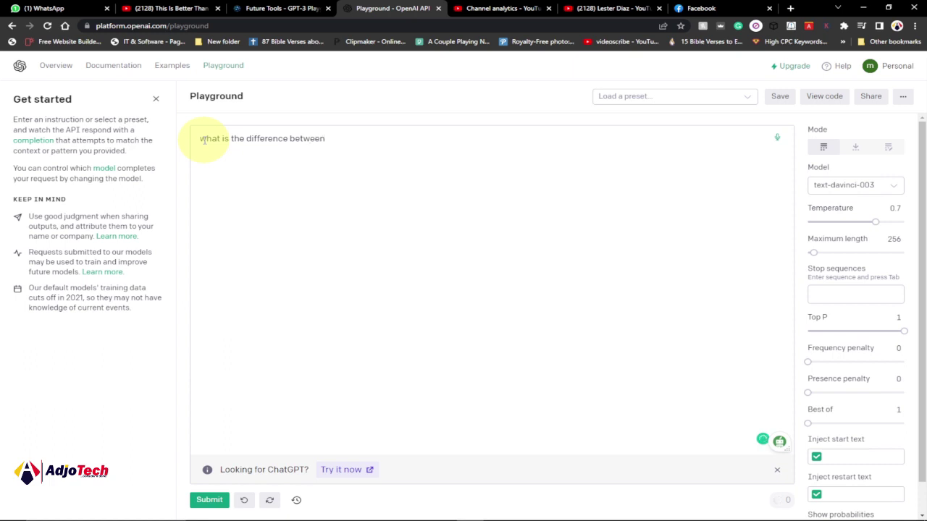
key(BackSpace)
key(BackSpace)
text(learn)
text(n)
text(in)
text(g and )
text(A)
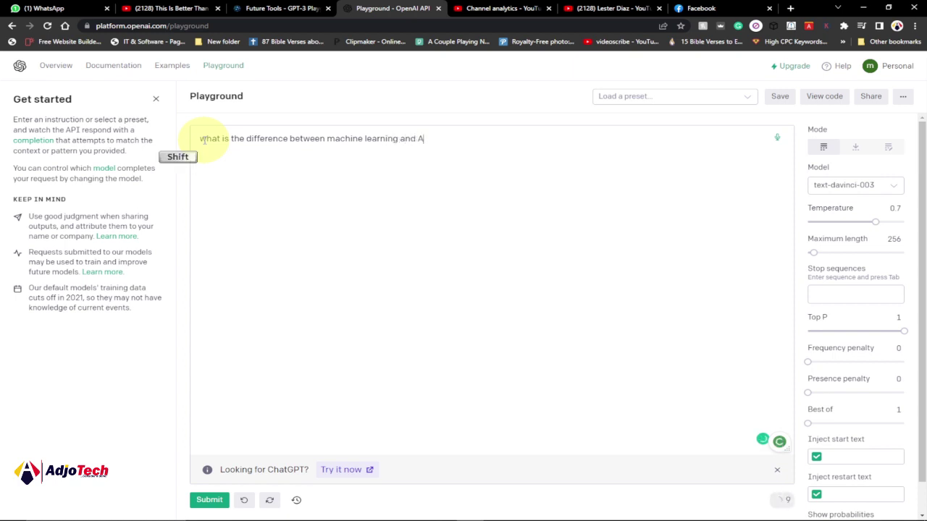
text(I)
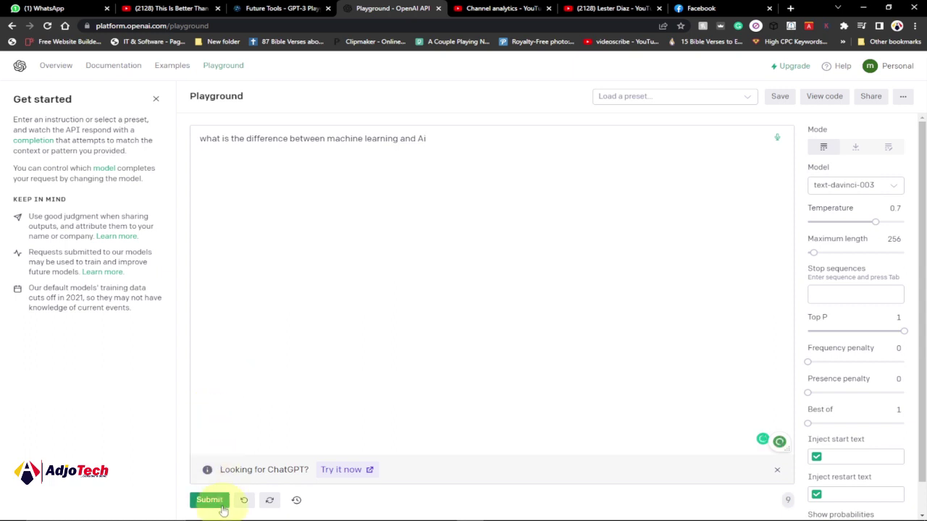
Submit the machine learning versus AI question to generate its explanation.
click(212, 500)
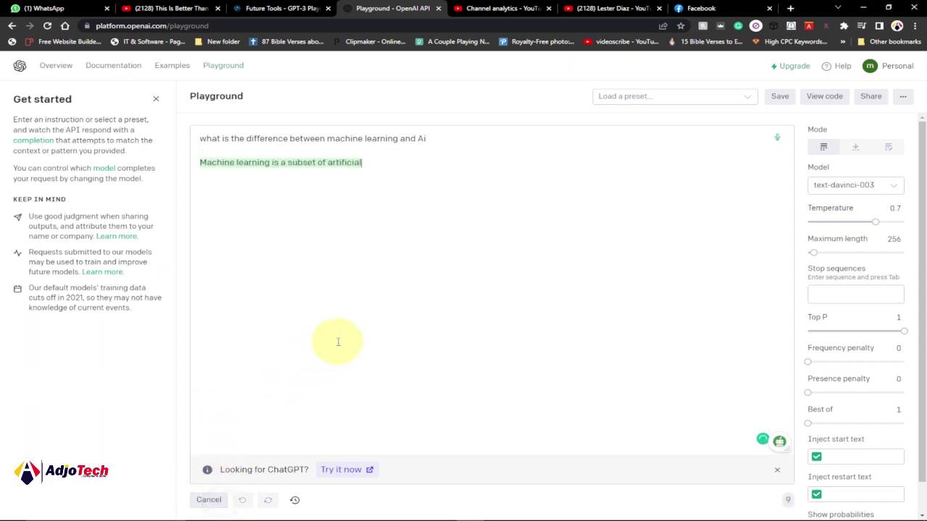